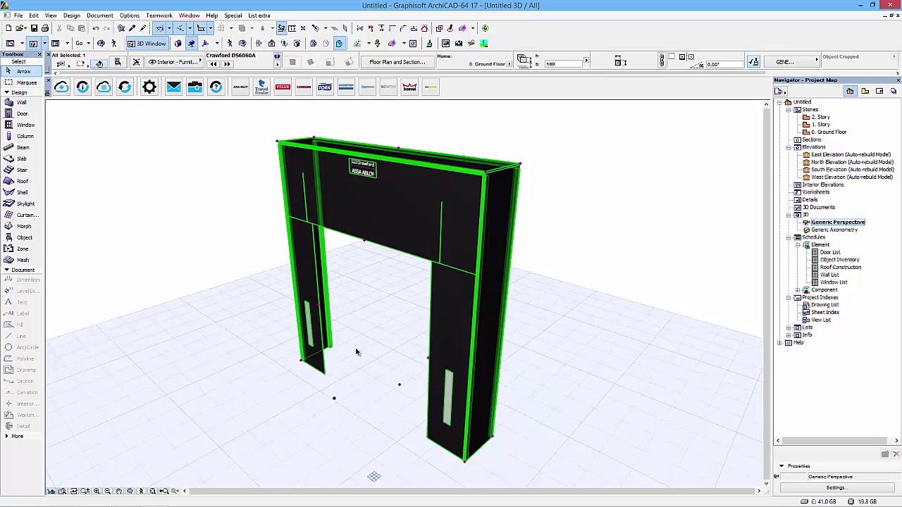
Step: Orbit to a near-frontal view of the Crawford DS6060A shelter and reselect it
click(373, 304)
mouse_move(322, 369)
shift+middle_down()
mouse_move(687, 364)
mouse_move(326, 363)
mouse_move(329, 370)
shift+middle_up()
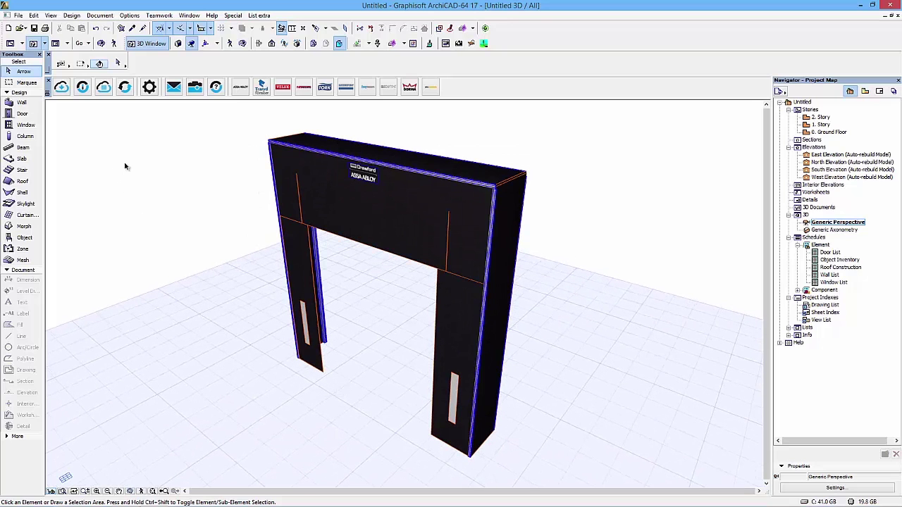
click(285, 167)
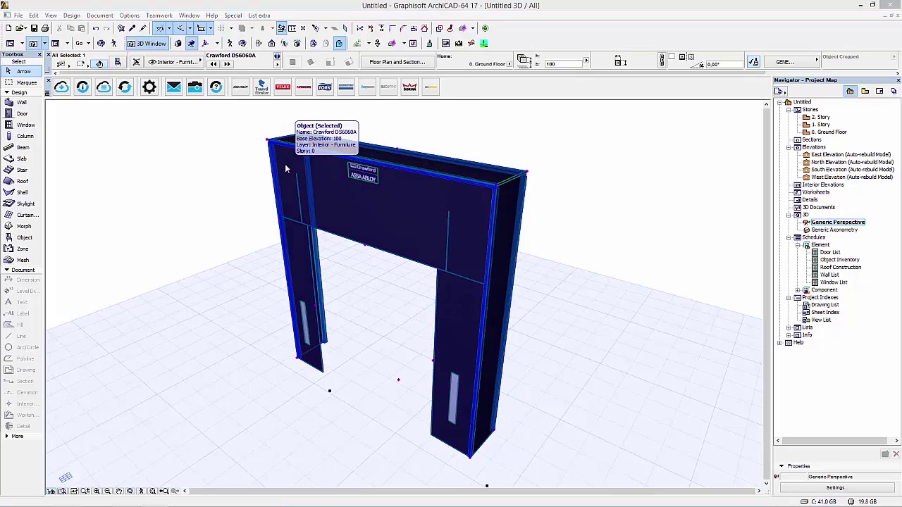
Step: Open the shelter's settings and keep nominal width 3250 and height 3400, checking installation height
double_click(286, 168)
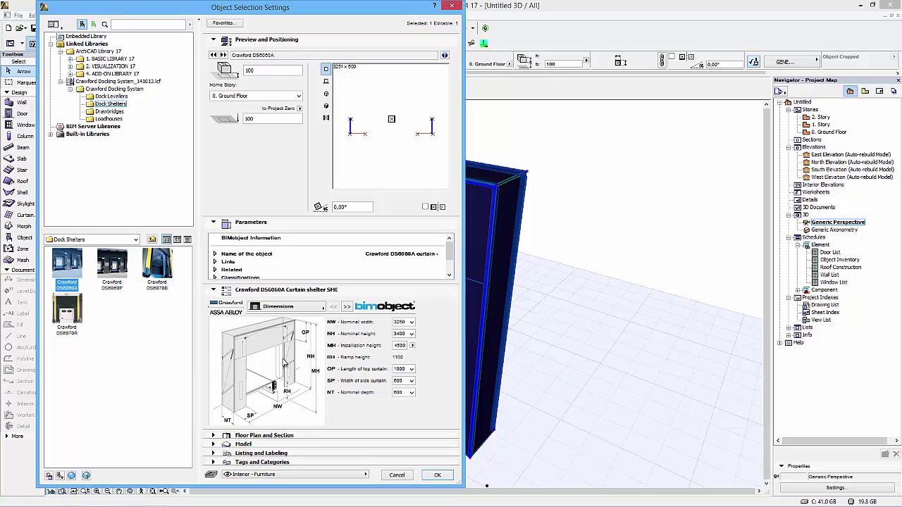
click(411, 322)
click(412, 322)
click(411, 334)
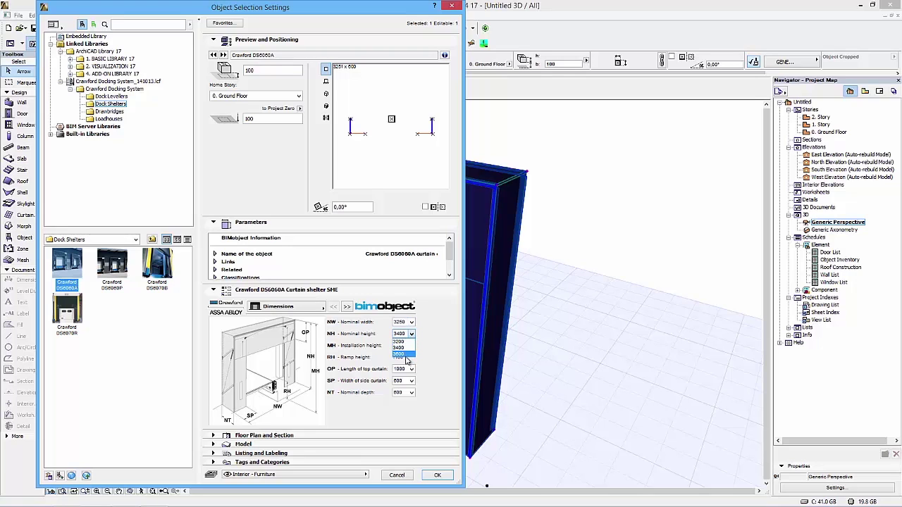
click(411, 352)
click(412, 346)
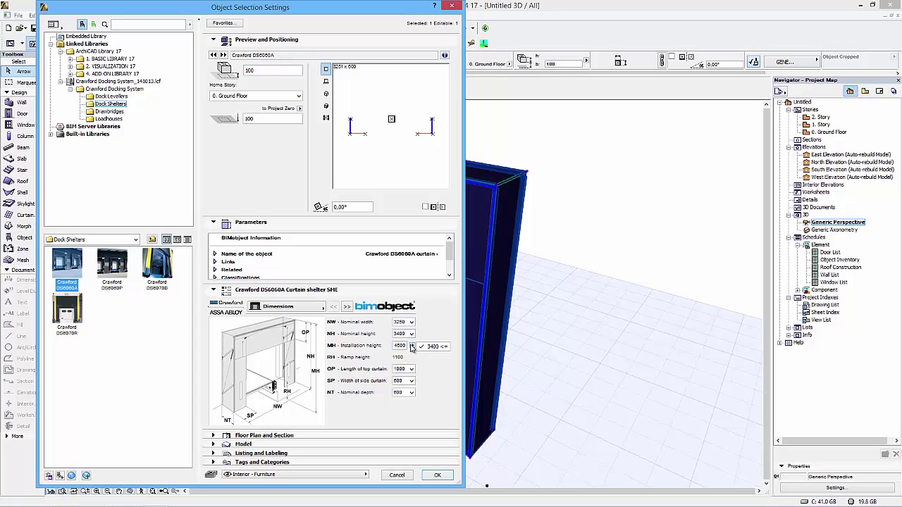
click(412, 347)
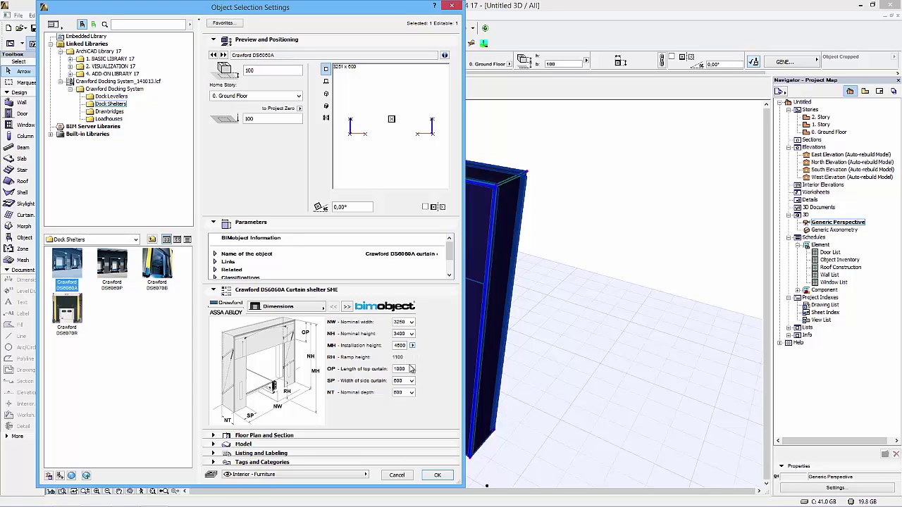
Step: Keep top curtain length 1000, side curtain width 600 and nominal depth 600
click(412, 369)
click(412, 369)
click(412, 381)
click(411, 389)
click(412, 393)
click(412, 396)
Step: Read through the Selection Guide page, then move on to the Wall Fixing diagrams
click(347, 308)
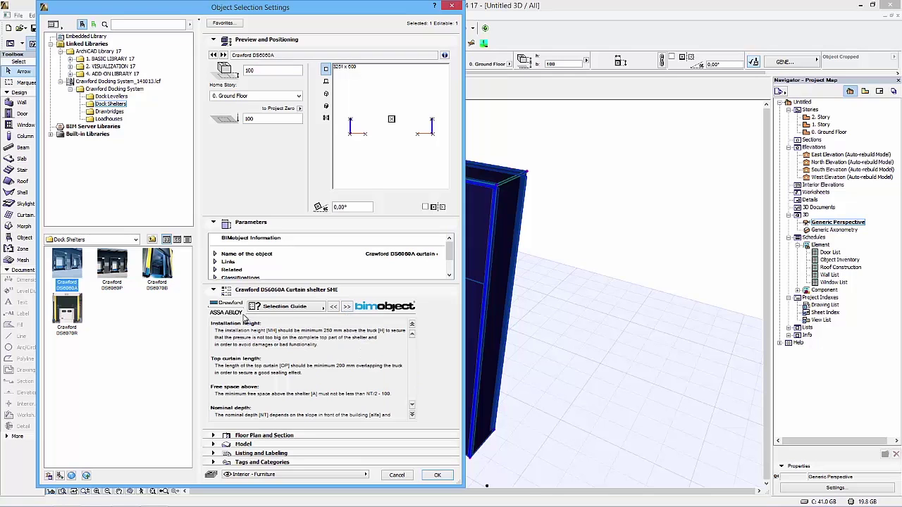
click(412, 415)
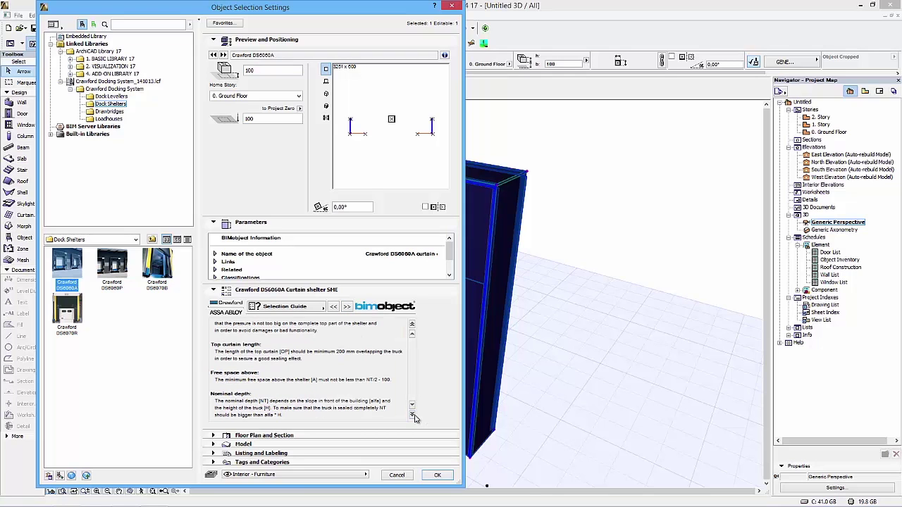
click(412, 327)
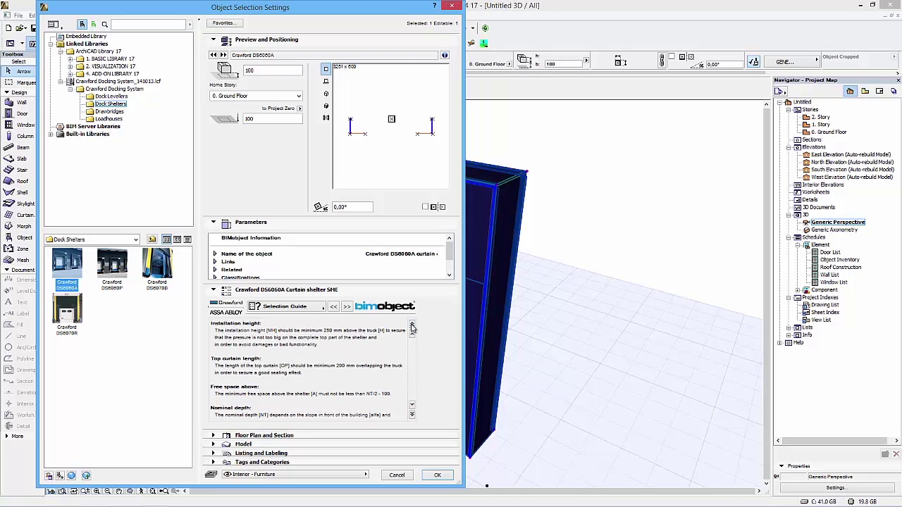
click(347, 307)
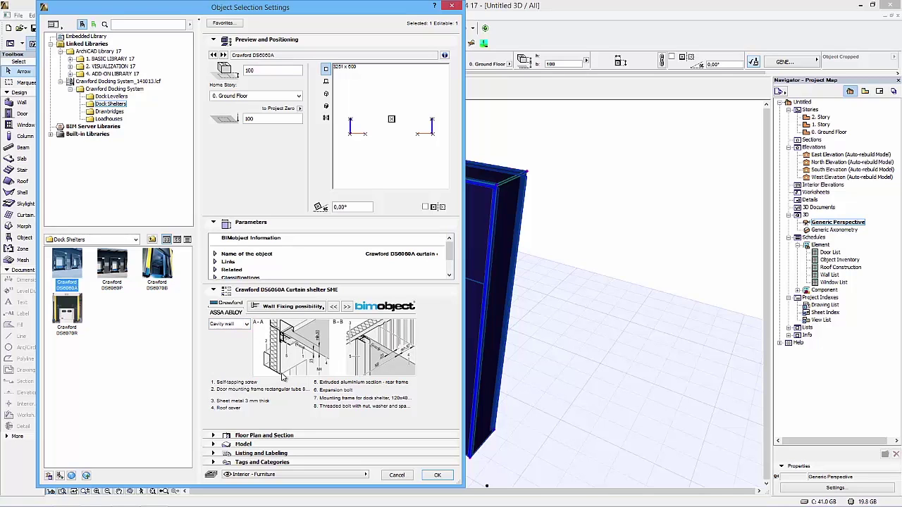
Step: Preview Concrete and Insulated wall fixing details, then return to Cavity wall
click(246, 325)
click(243, 343)
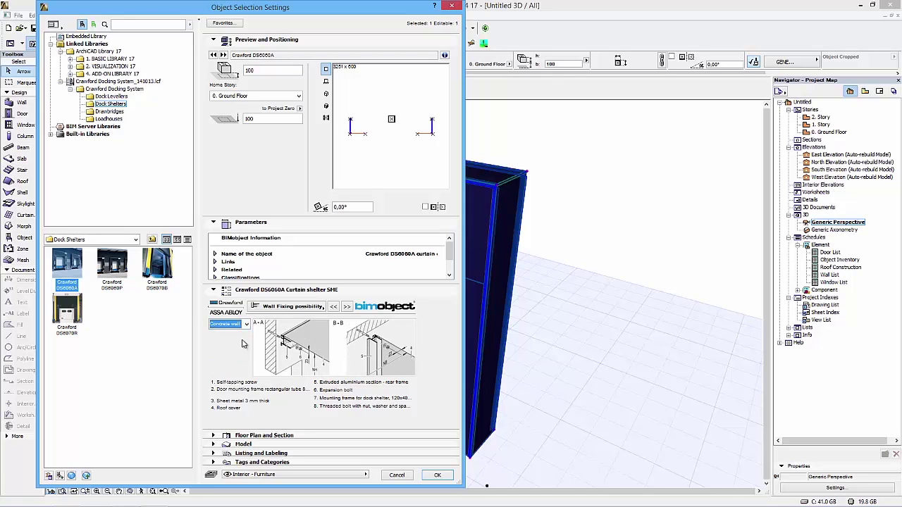
click(245, 325)
click(243, 350)
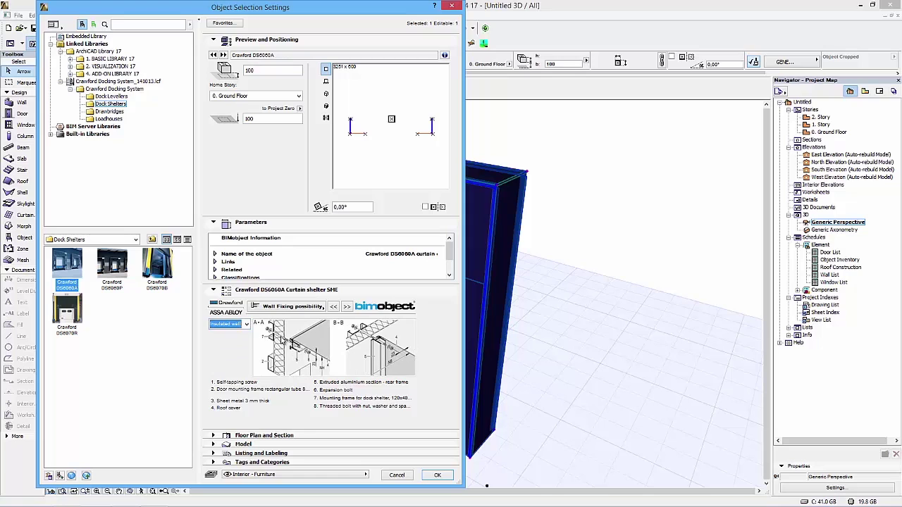
click(246, 325)
click(243, 334)
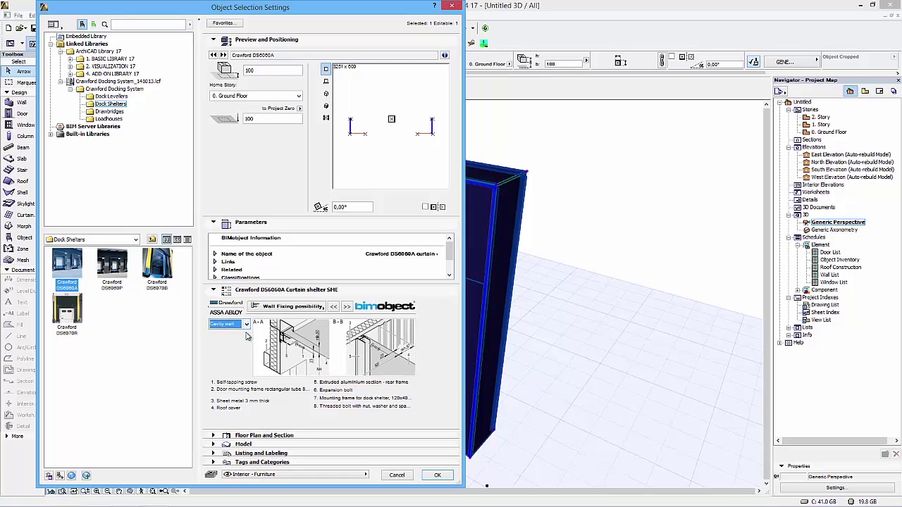
Step: On the Accessories page, keep parking guides white and corner seals set to none
click(347, 307)
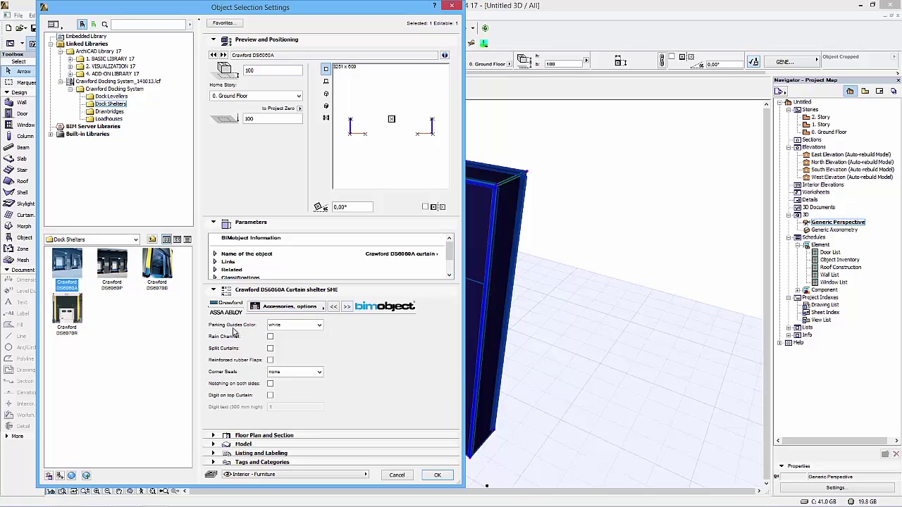
click(305, 329)
click(304, 344)
click(309, 326)
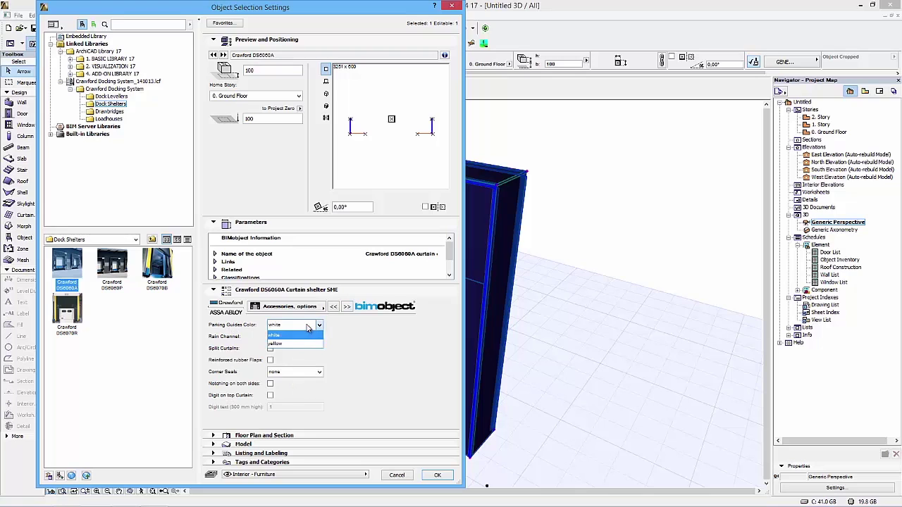
click(291, 336)
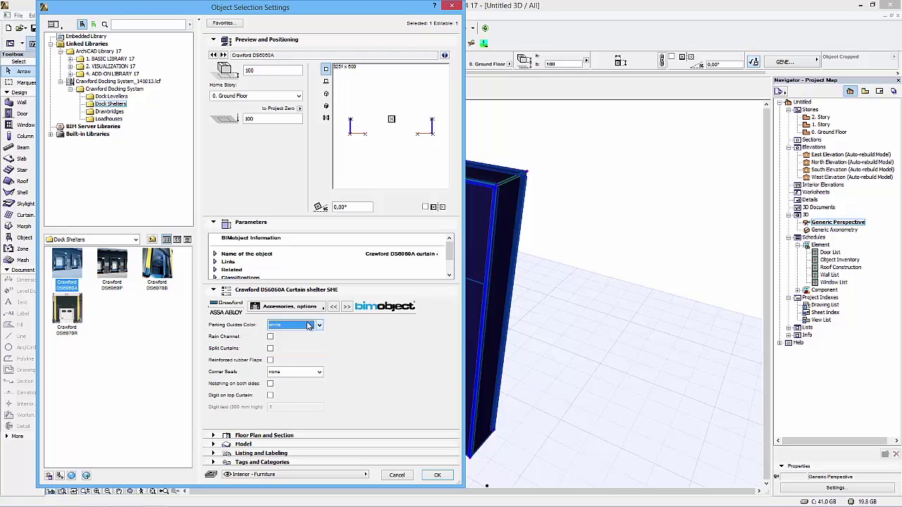
click(278, 374)
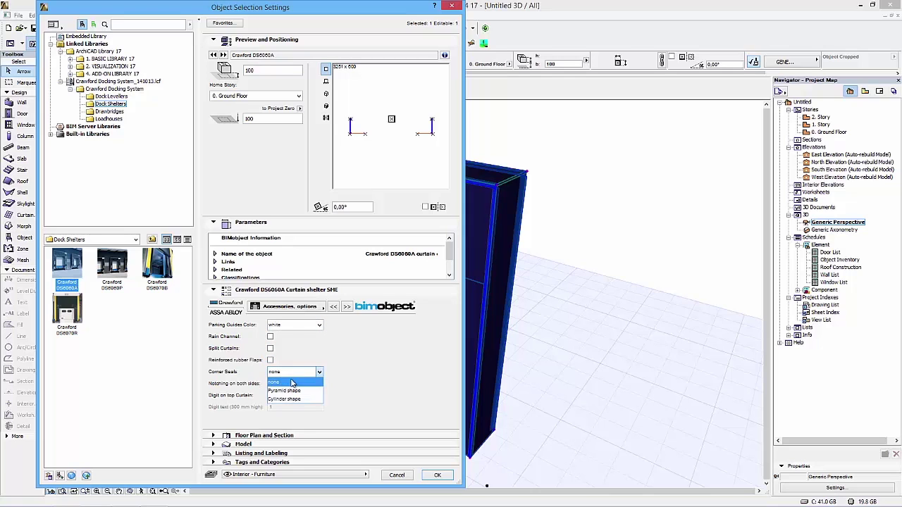
click(293, 383)
Step: Page through the Description, Appearance and Information pages, then list all settings pages
click(347, 308)
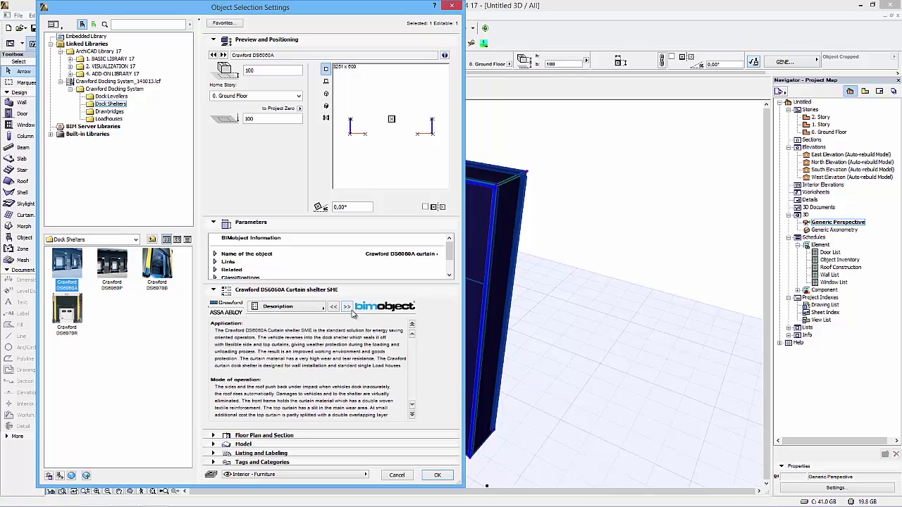
click(412, 415)
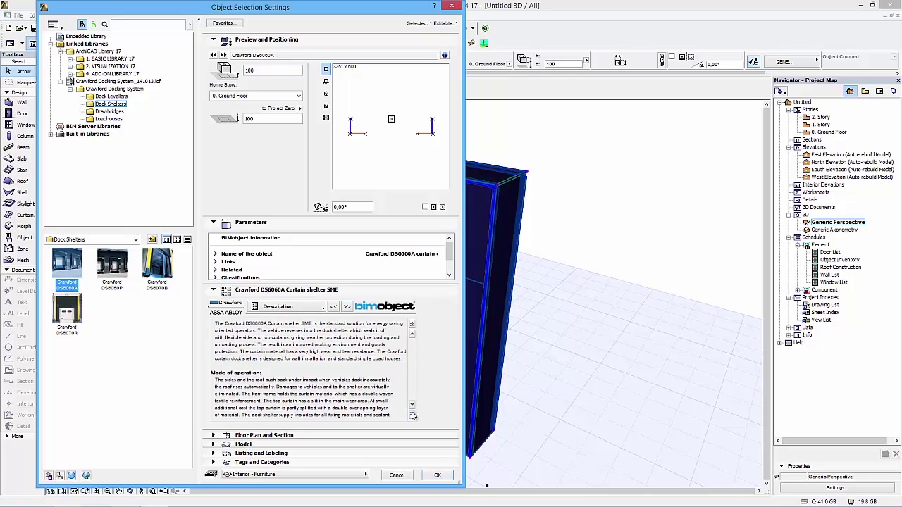
scroll(412, 338, up, 1)
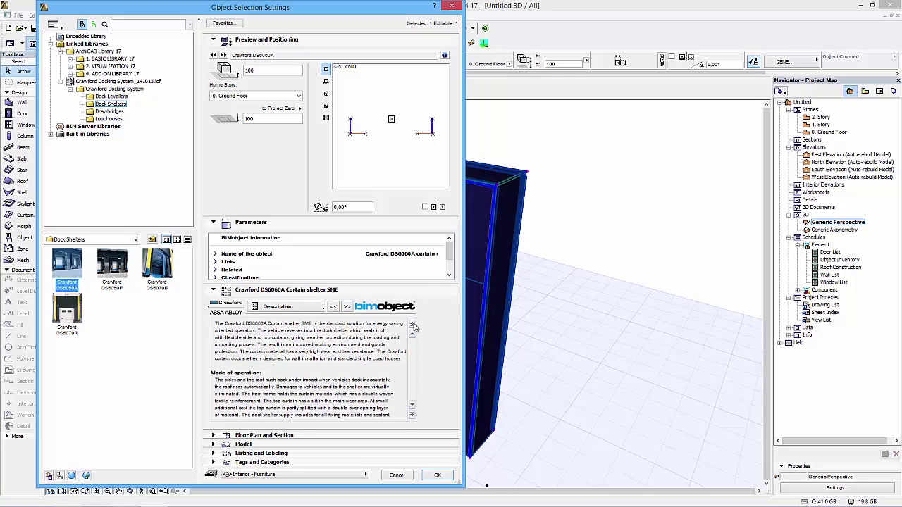
click(347, 308)
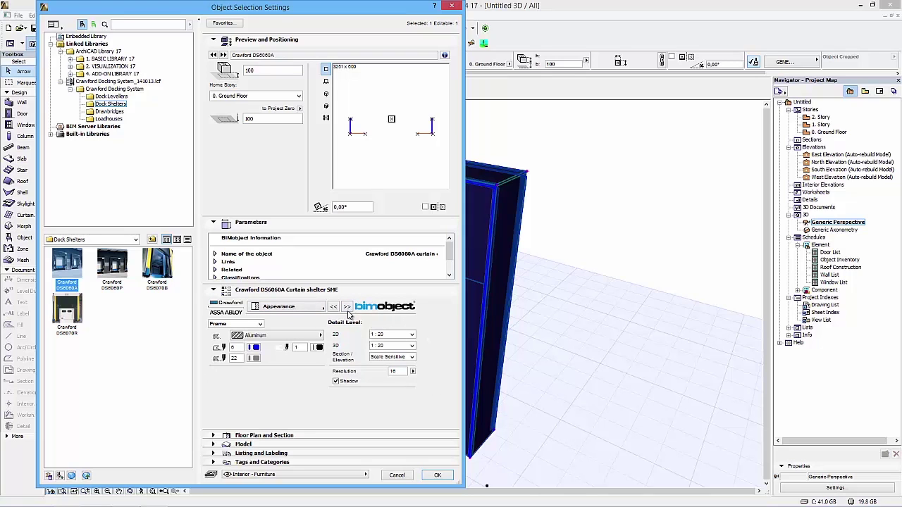
click(347, 308)
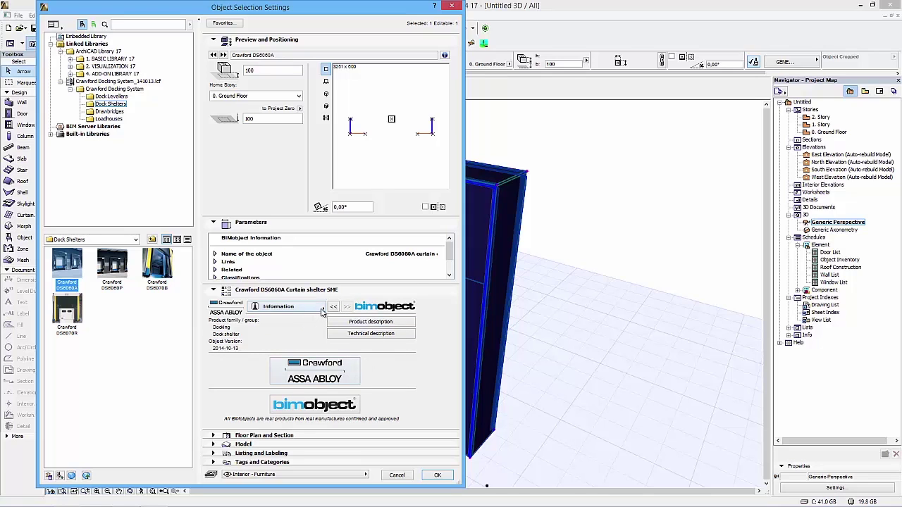
click(321, 309)
Step: Resize the shelter to width 3450, height 3200, top curtain 1200, side curtain 700
click(359, 305)
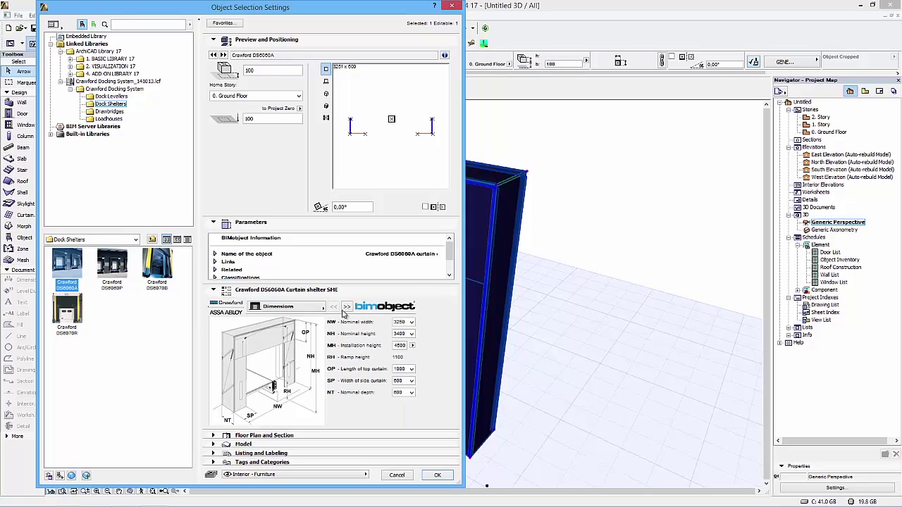
click(413, 324)
click(400, 336)
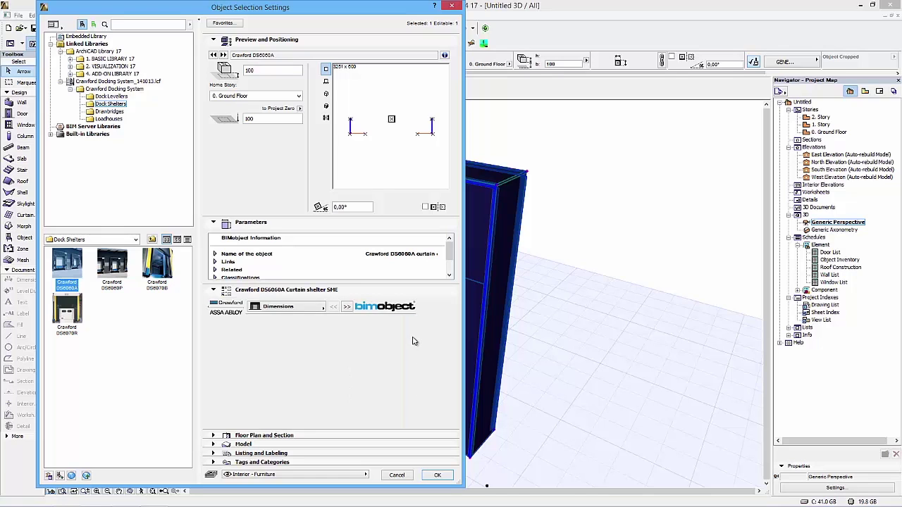
click(412, 333)
click(400, 342)
click(412, 346)
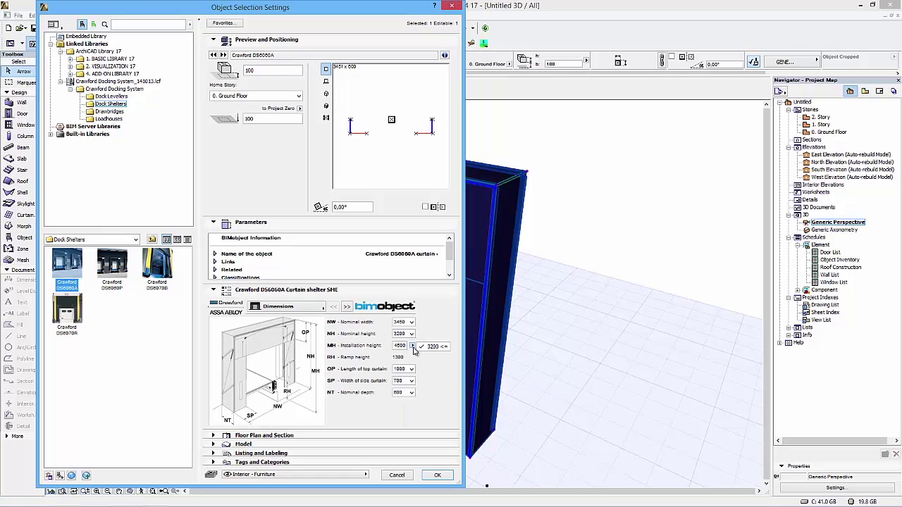
click(412, 368)
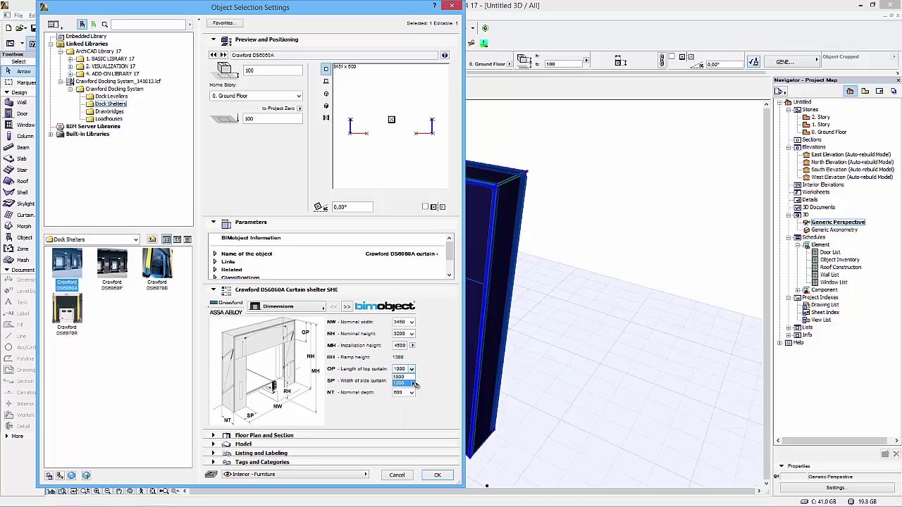
click(403, 384)
click(412, 381)
click(414, 393)
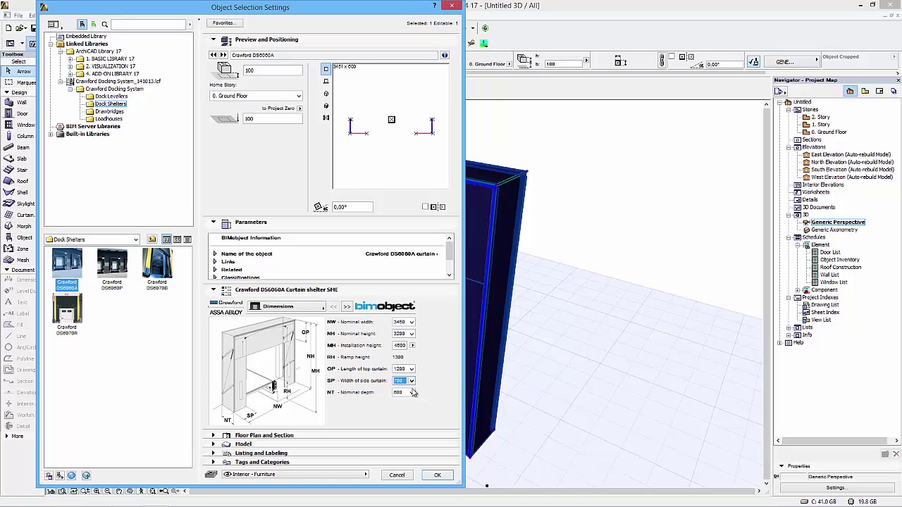
click(435, 477)
Step: Reselect the shelter and orbit to a near-front view of it
click(363, 365)
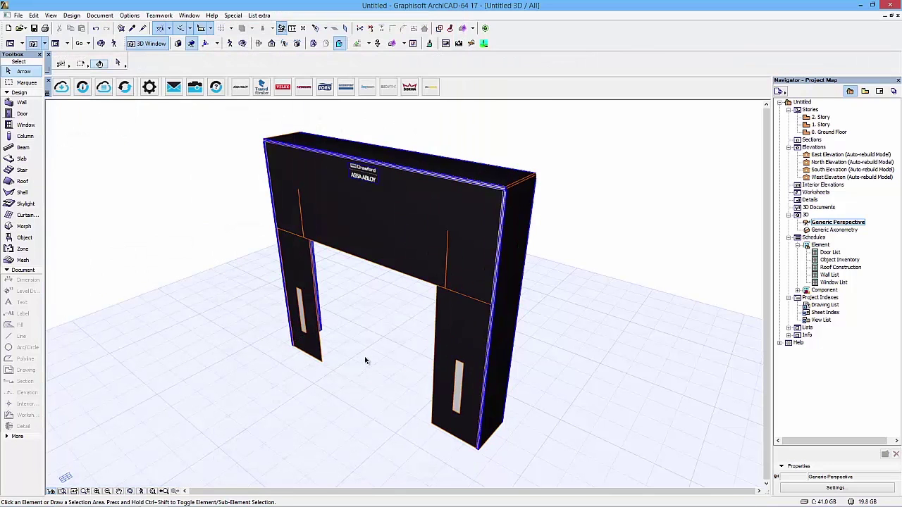
shift+middle_drag(352, 357, 459, 241)
click(403, 212)
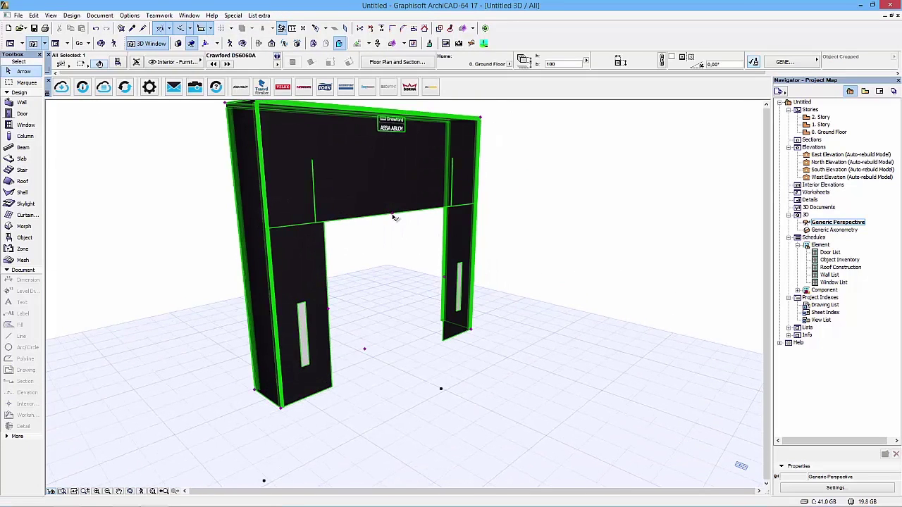
shift+middle_drag(386, 228, 84, 250)
Step: Enable Split Curtains, Reinforced rubber Flaps, Notching and Digit on top Curtain in the accessories
key(ctrl+t)
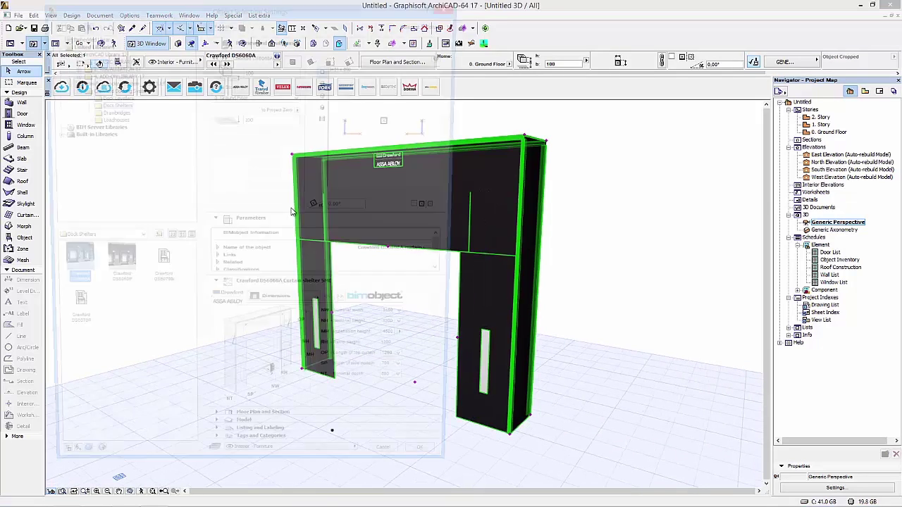
click(346, 307)
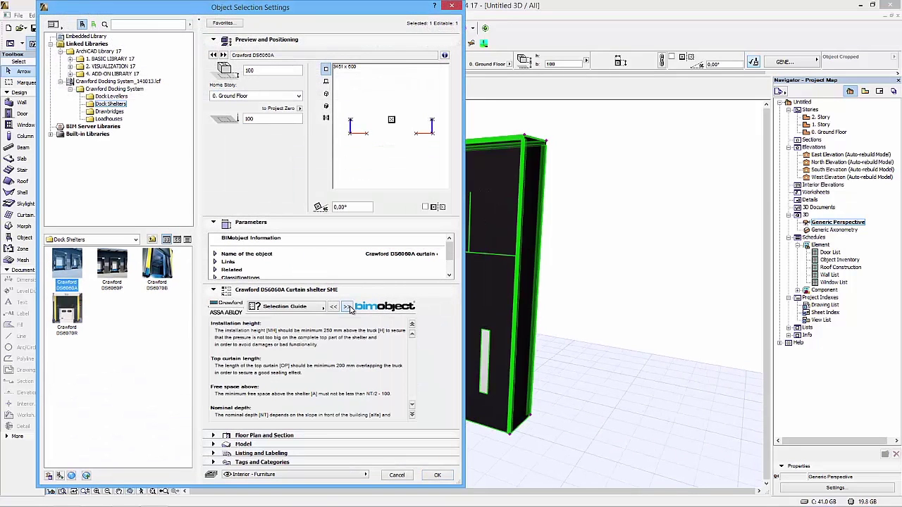
click(346, 307)
click(347, 307)
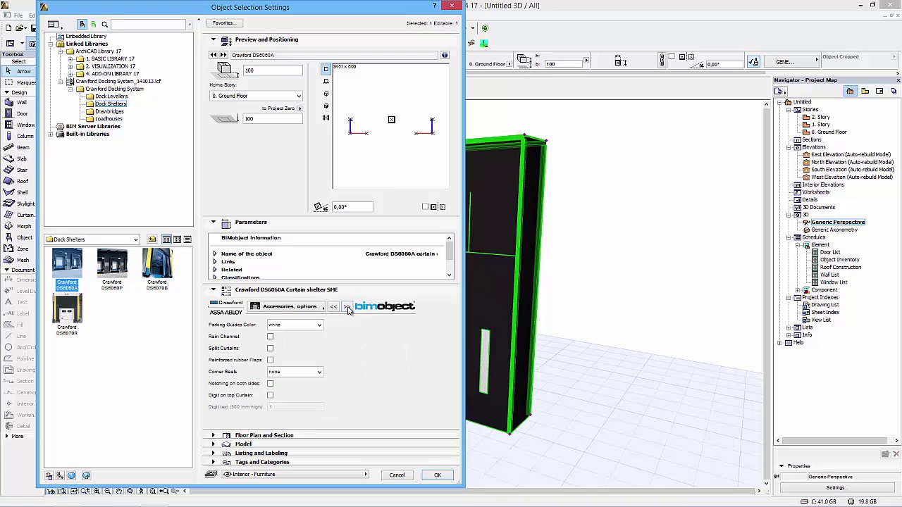
click(271, 348)
click(270, 360)
click(270, 384)
click(270, 396)
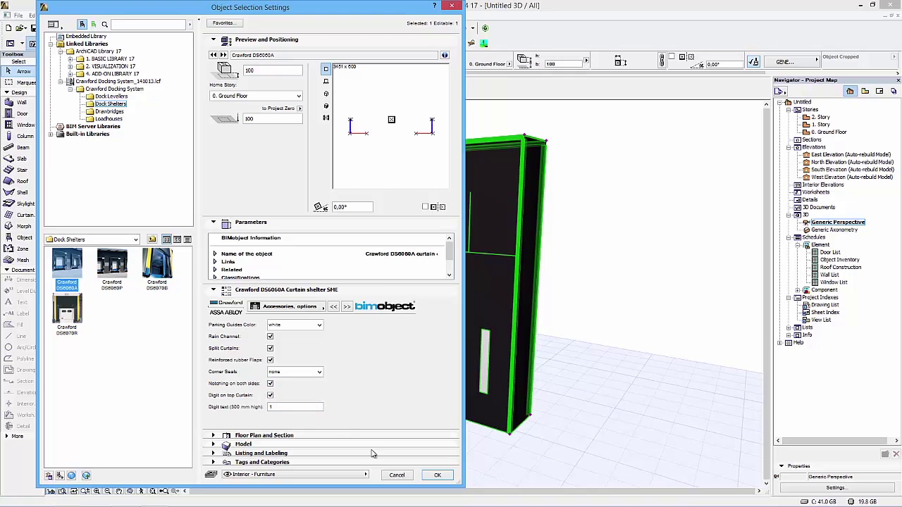
Step: Apply the accessory choices, orbit slightly around the shelter, and reselect it
click(438, 475)
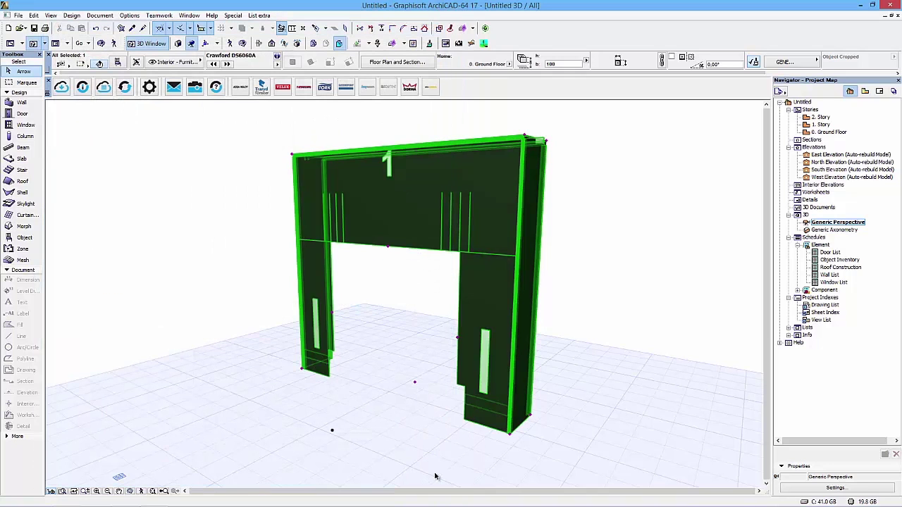
key(Escape)
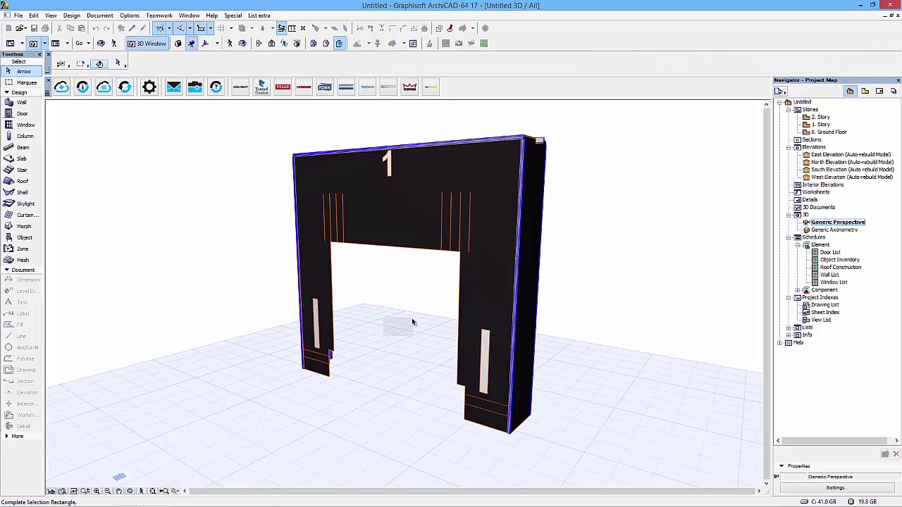
shift+middle_drag(423, 312, 352, 247)
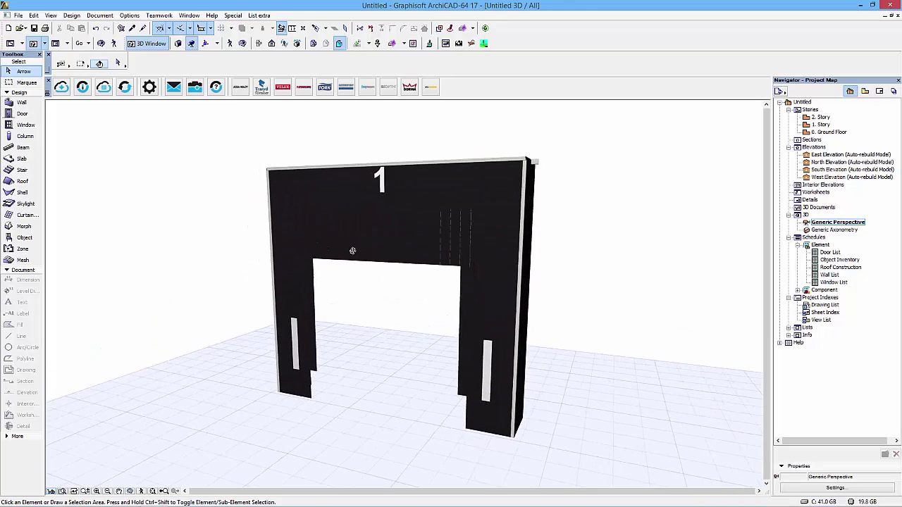
click(358, 249)
Step: Change the top-curtain digit to 152, confirm, and reselect the shelter
double_click(359, 249)
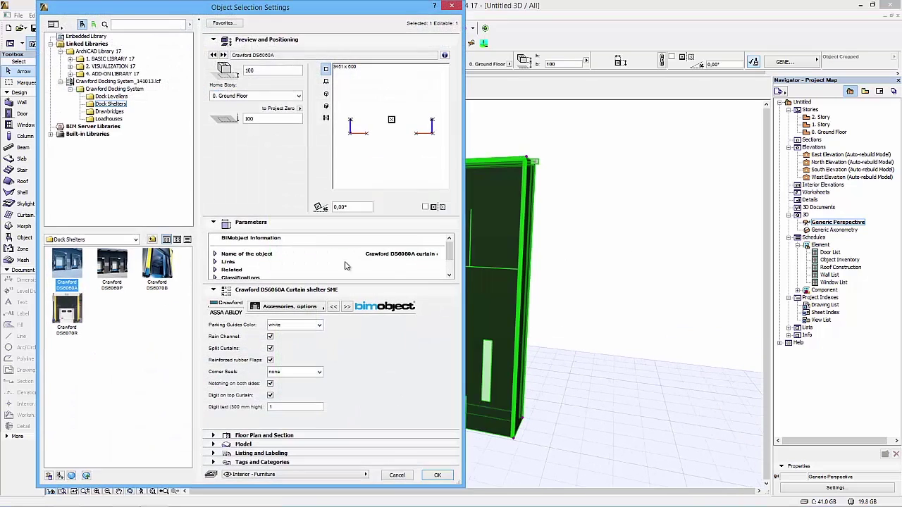
double_click(280, 407)
key(Return)
click(388, 350)
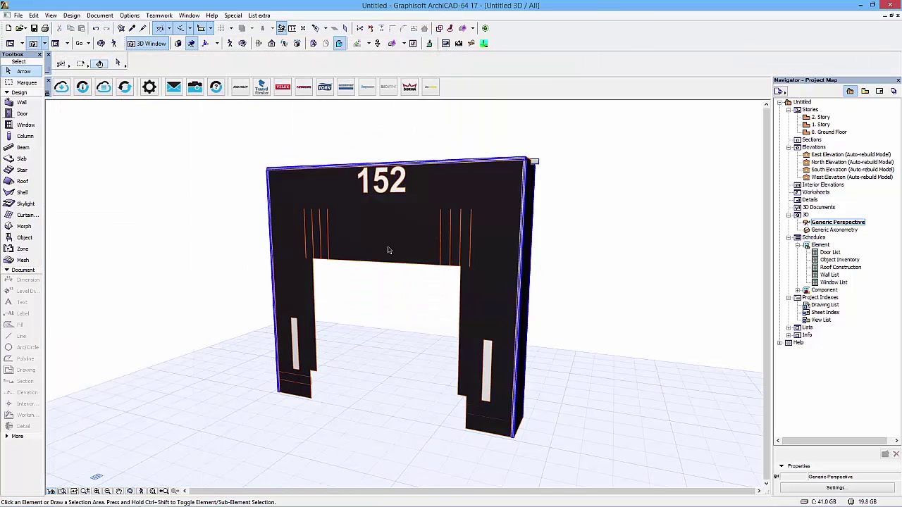
click(387, 211)
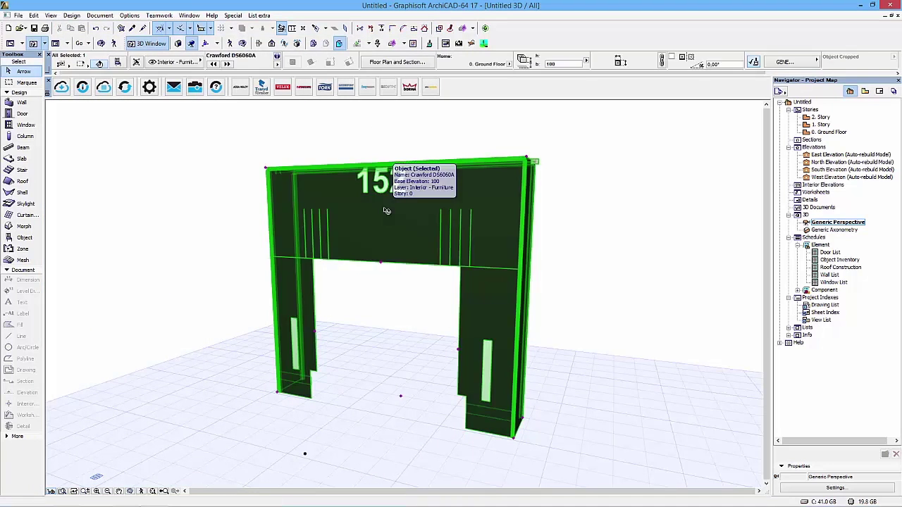
Step: Switch off Rain Channel, Split Curtains, Reinforced rubber Flaps and Digit on top Curtain
double_click(313, 274)
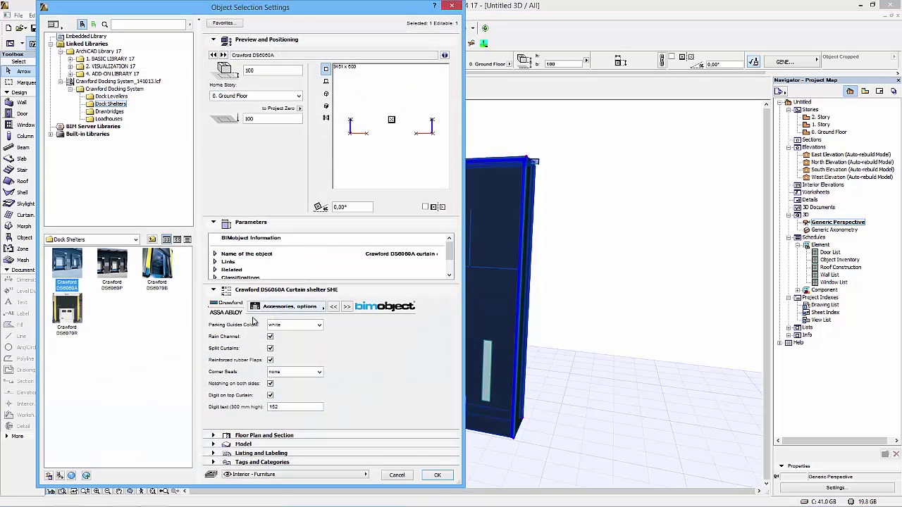
click(270, 336)
click(270, 348)
click(270, 360)
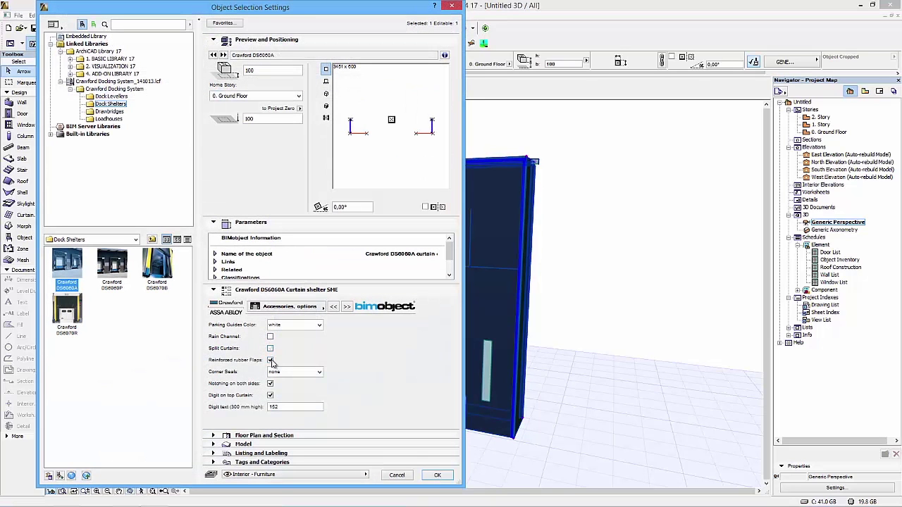
click(270, 396)
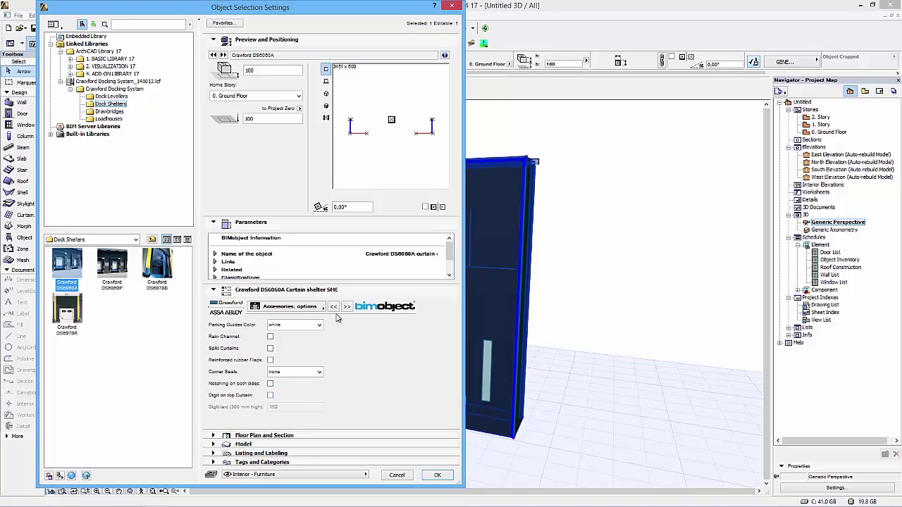
Step: Set Corner Seals to Pyramid shape, apply, and orbit to inspect them
click(318, 372)
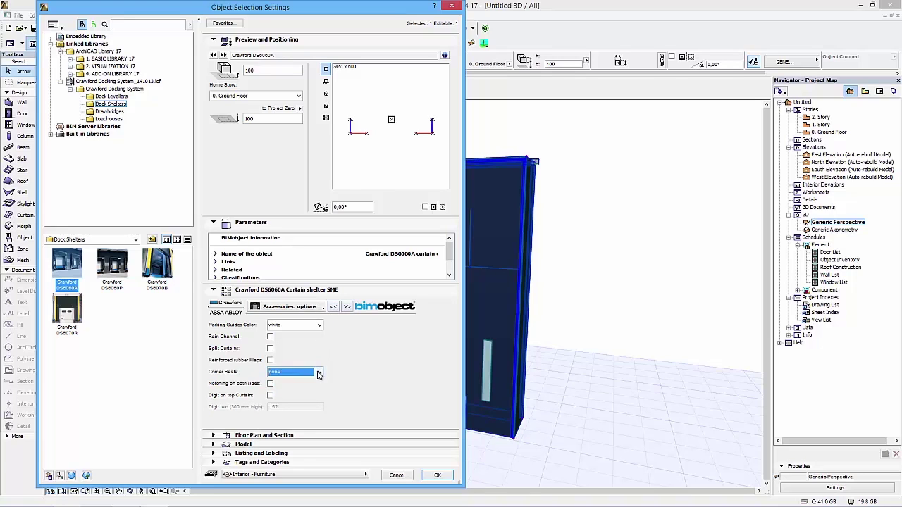
click(295, 386)
click(436, 476)
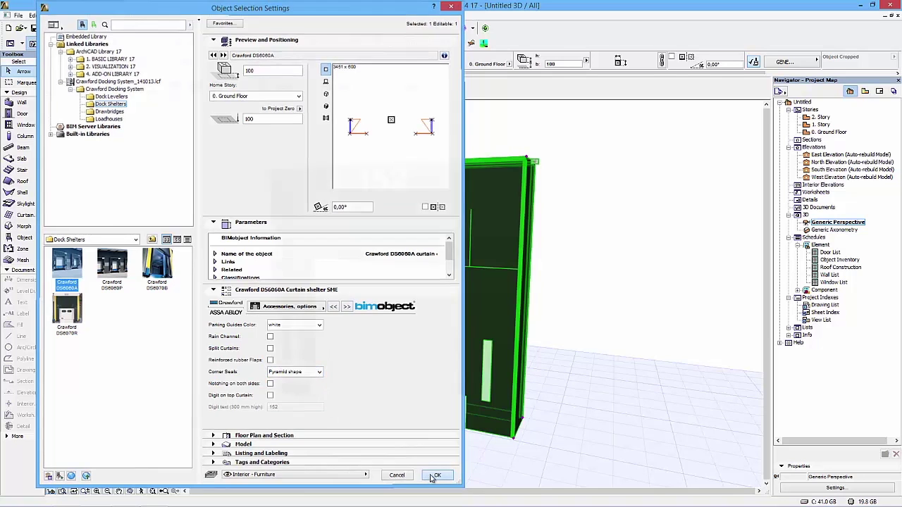
shift+middle_drag(402, 393, 369, 396)
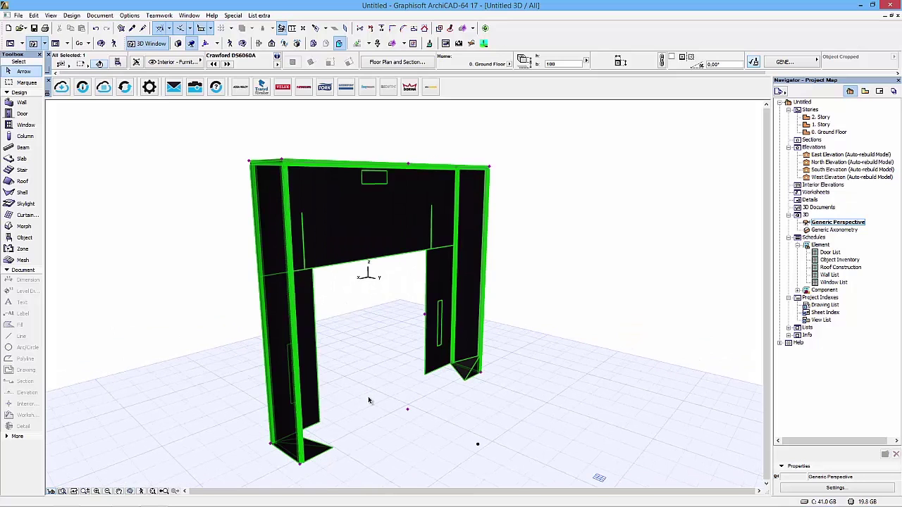
shift+middle_drag(296, 397, 361, 352)
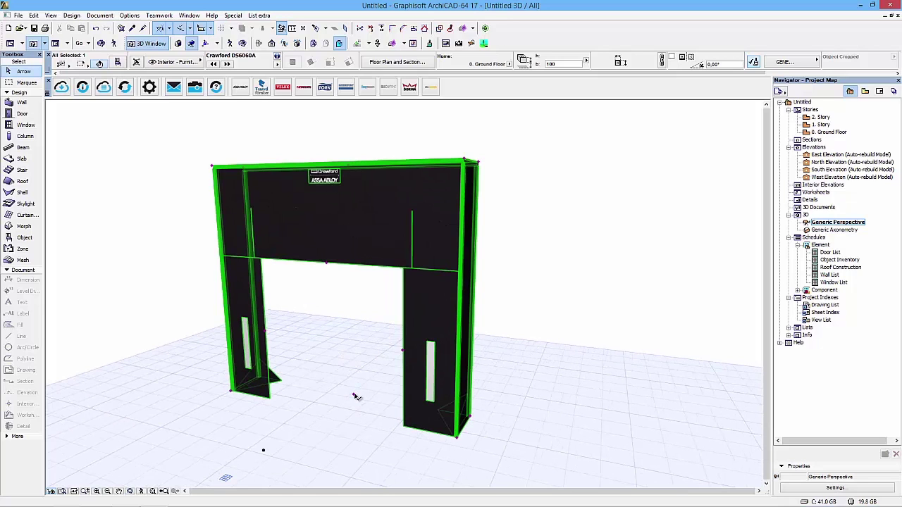
Step: Stretch the shelter's nominal height with its 3D hotspot, abandoning a nominal depth stretch
click(354, 396)
click(372, 452)
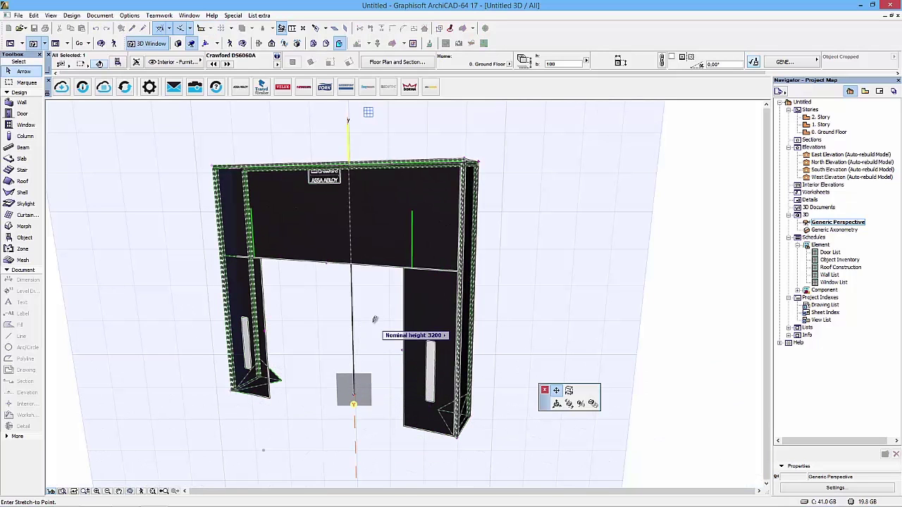
click(353, 421)
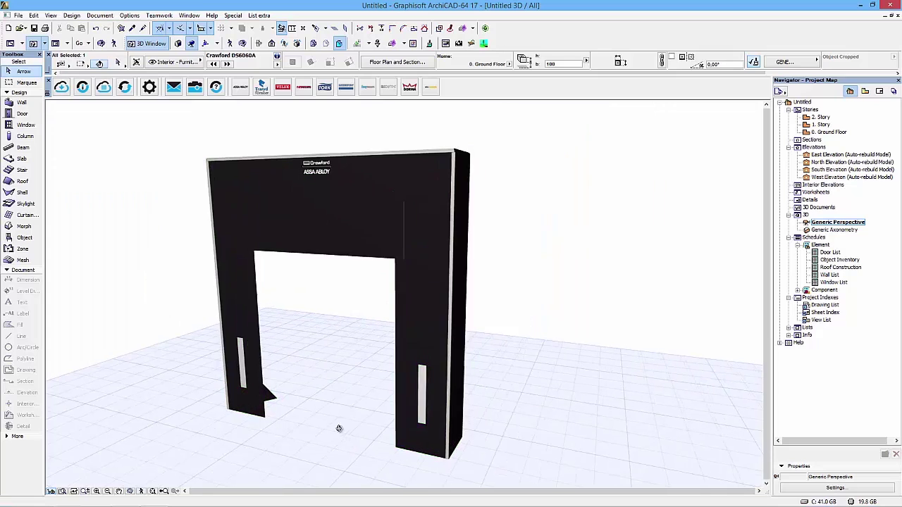
shift+middle_drag(338, 428, 312, 430)
click(239, 404)
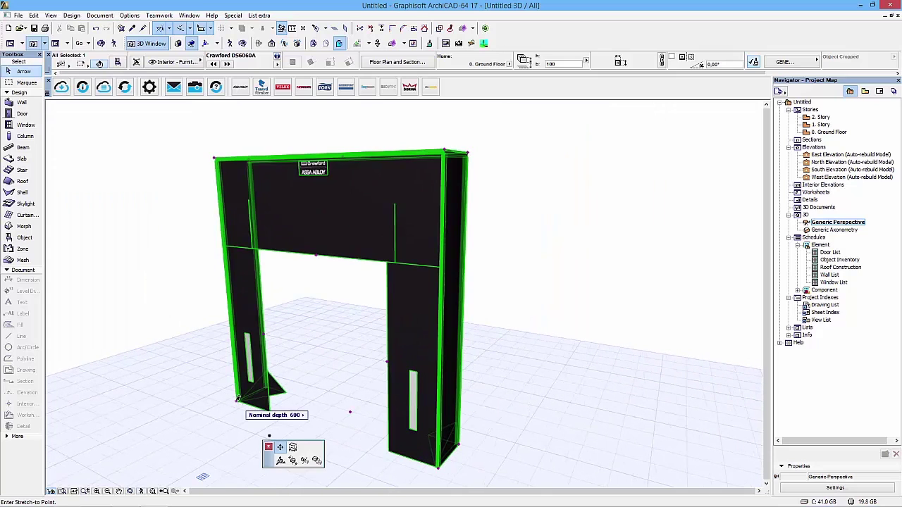
key(Escape)
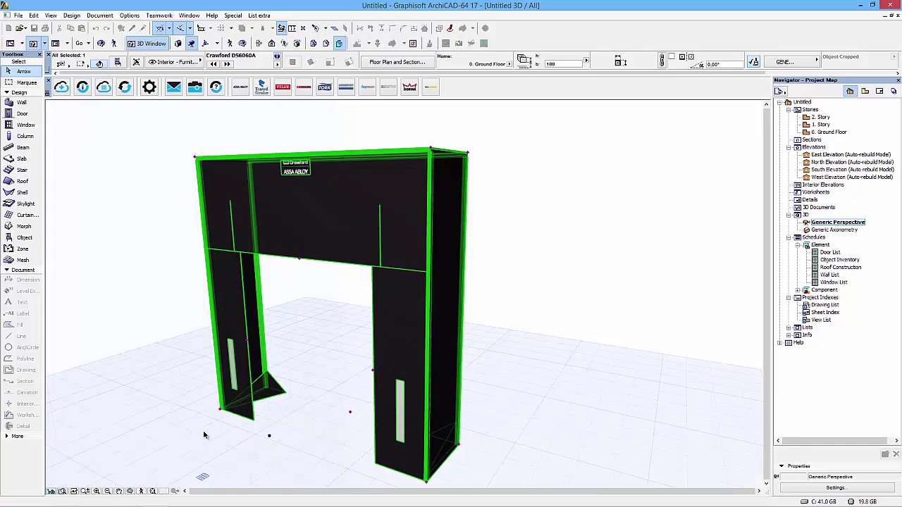
Step: Drag the top curtain's edge hotspot up to shorten it from its 1200 length
shift+middle_drag(195, 436, 261, 431)
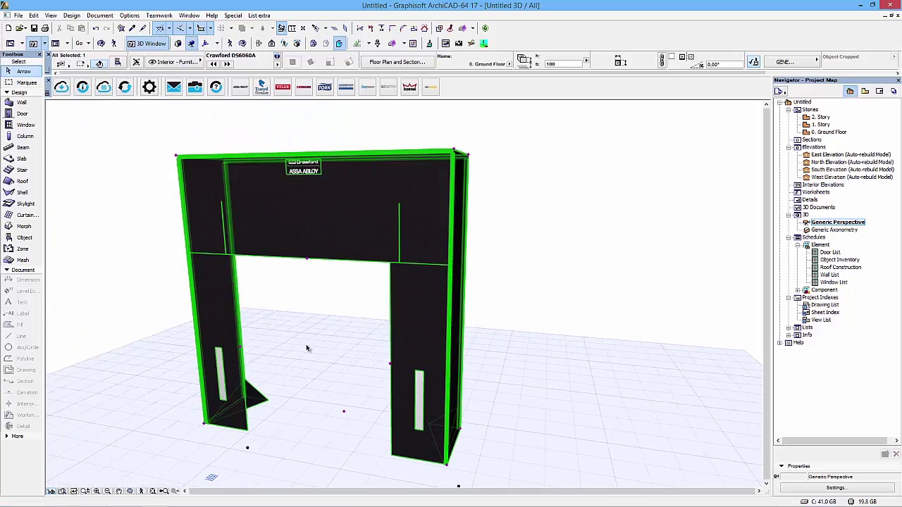
click(308, 262)
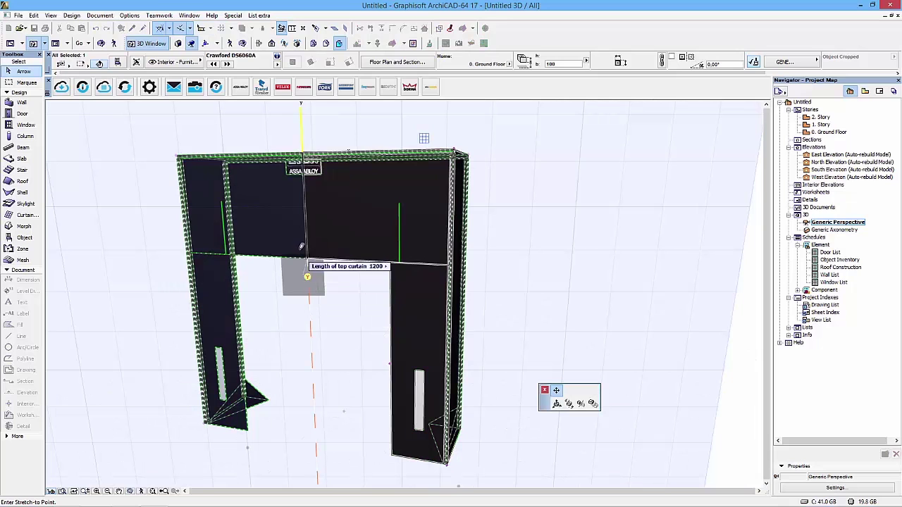
click(303, 230)
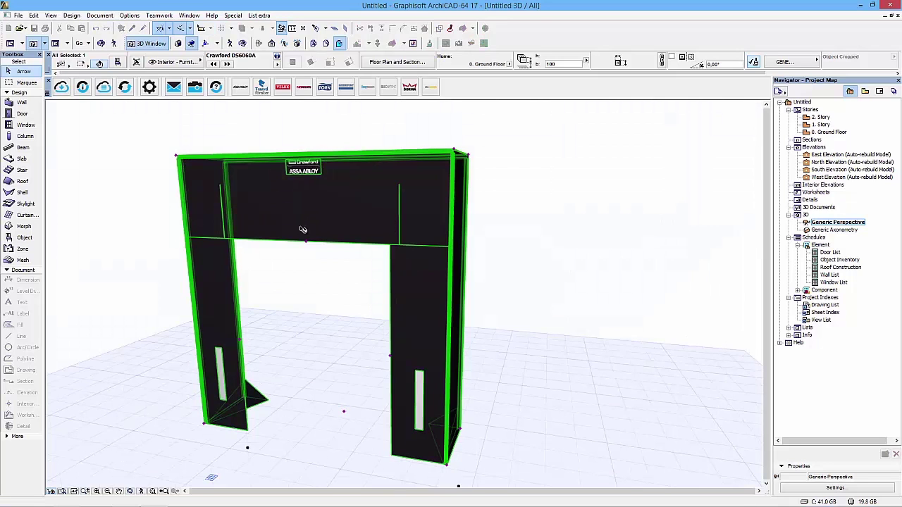
shift+middle_drag(303, 229, 379, 379)
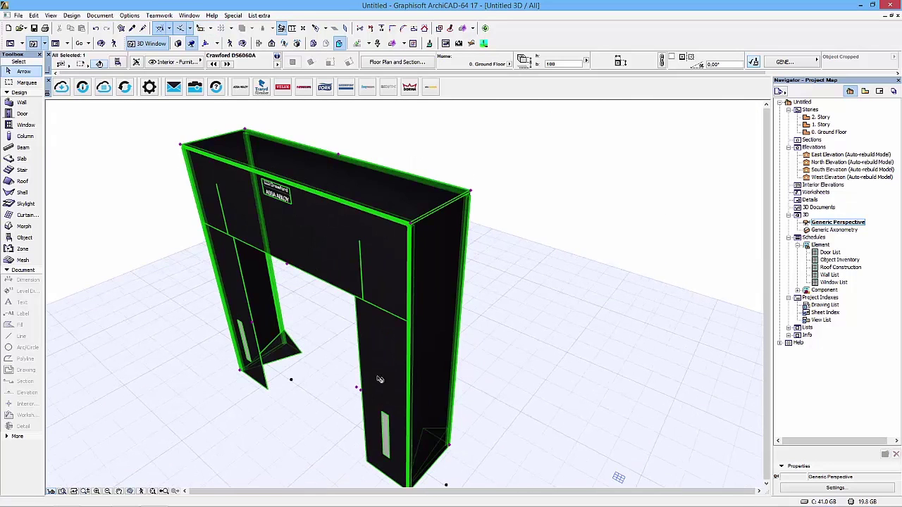
Step: Change the shelter's installation height from 4500 to 4860 via its hotspot, then deselect it
click(341, 154)
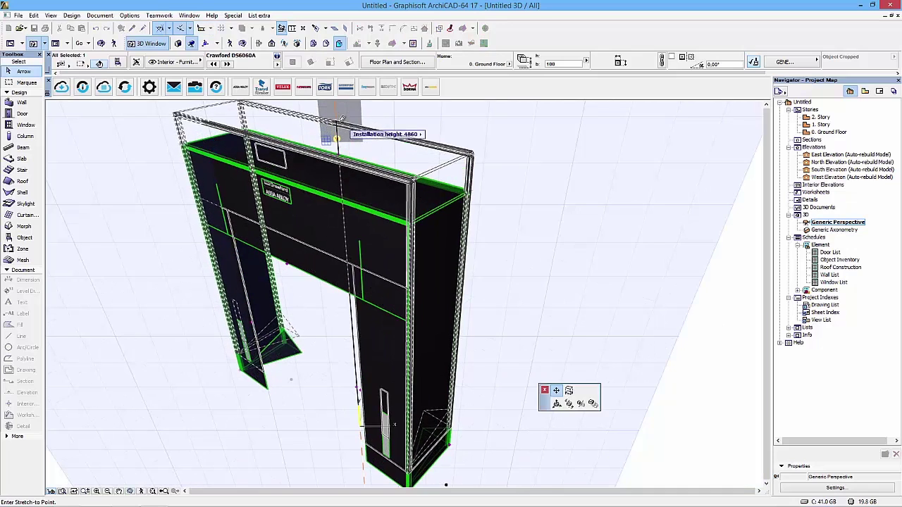
click(342, 126)
shift+middle_drag(281, 355, 348, 336)
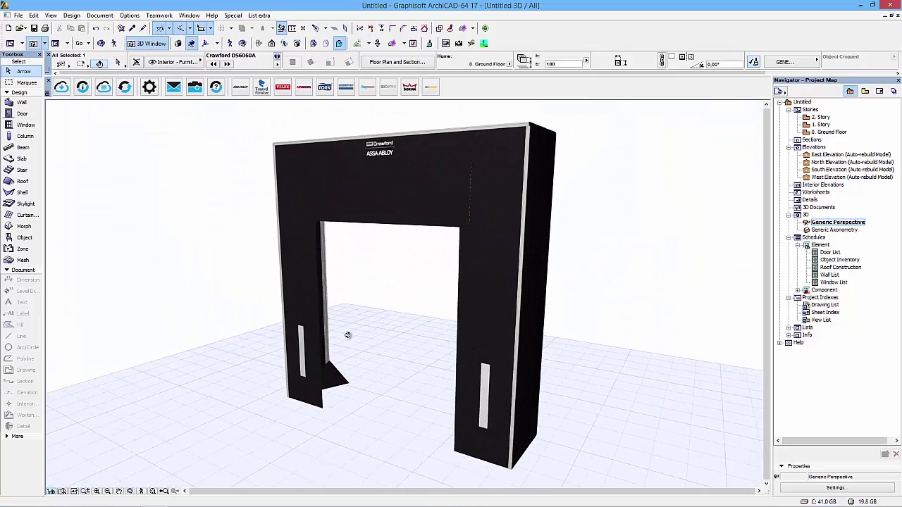
key(Escape)
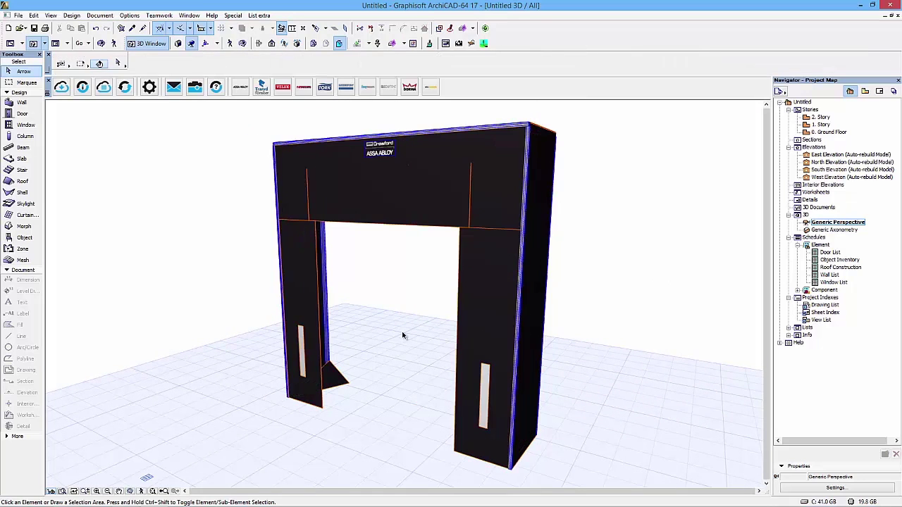
shift+middle_drag(402, 333, 399, 333)
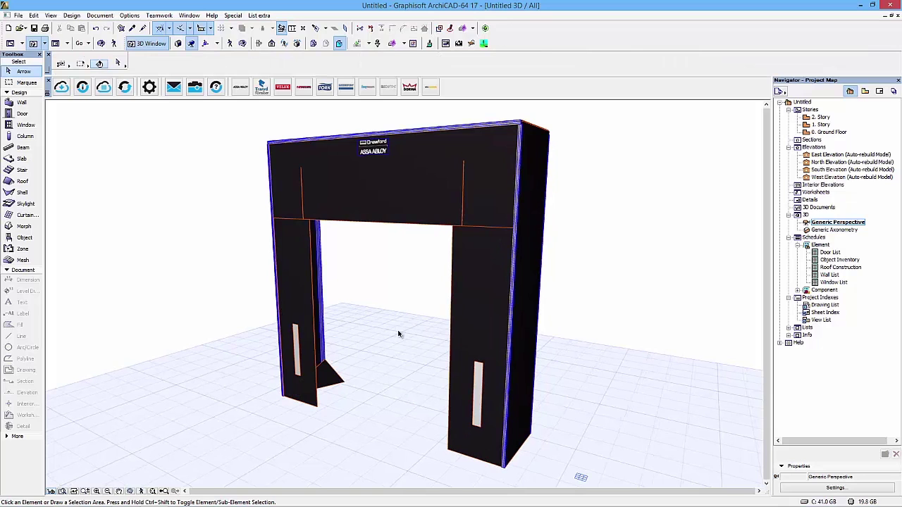